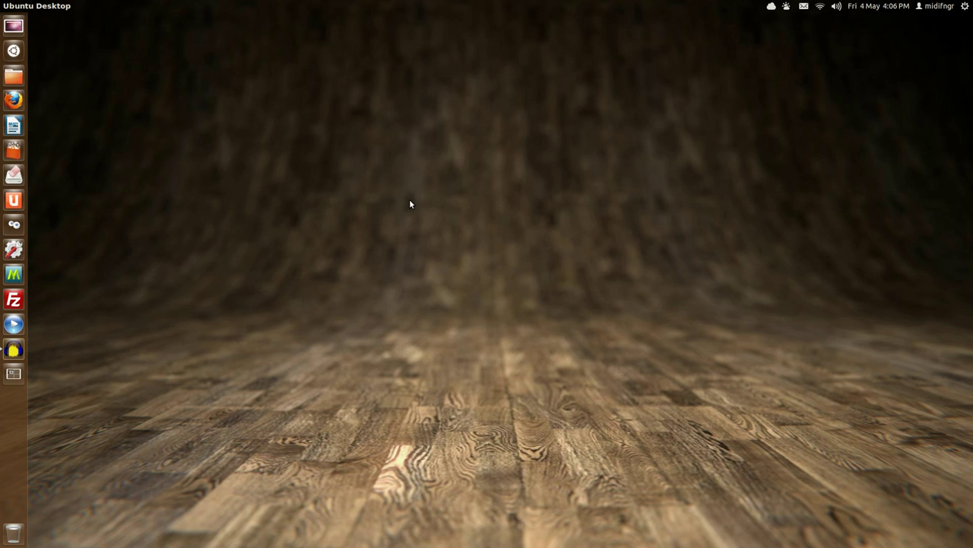
Bring the Terminal window to the front by searching the Dash for 'ter'
key(ctrl+alt+t)
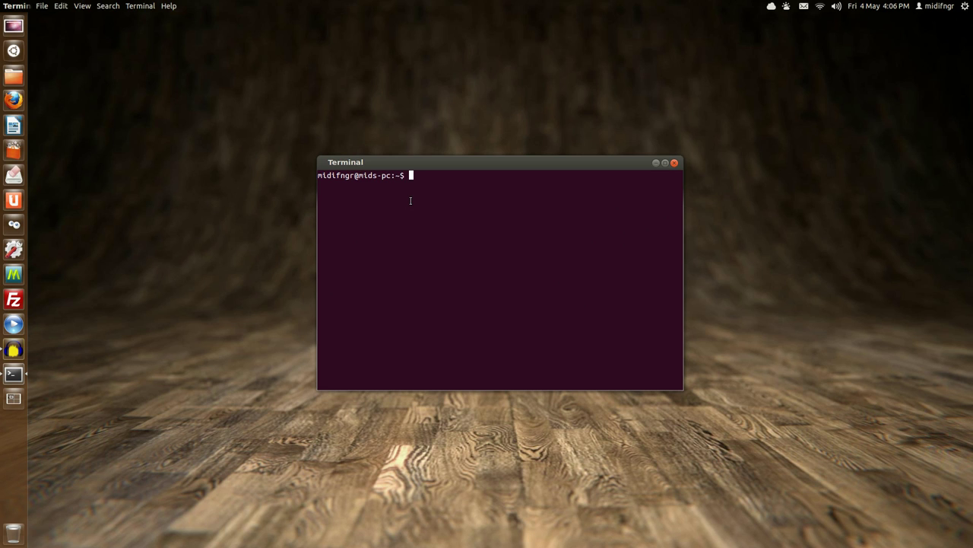
click(14, 51)
text(au)
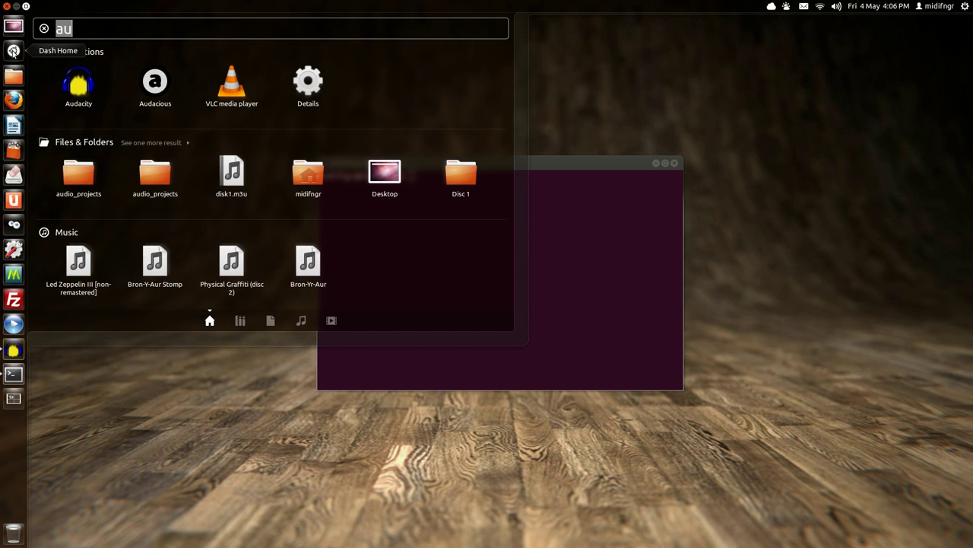
text(te)
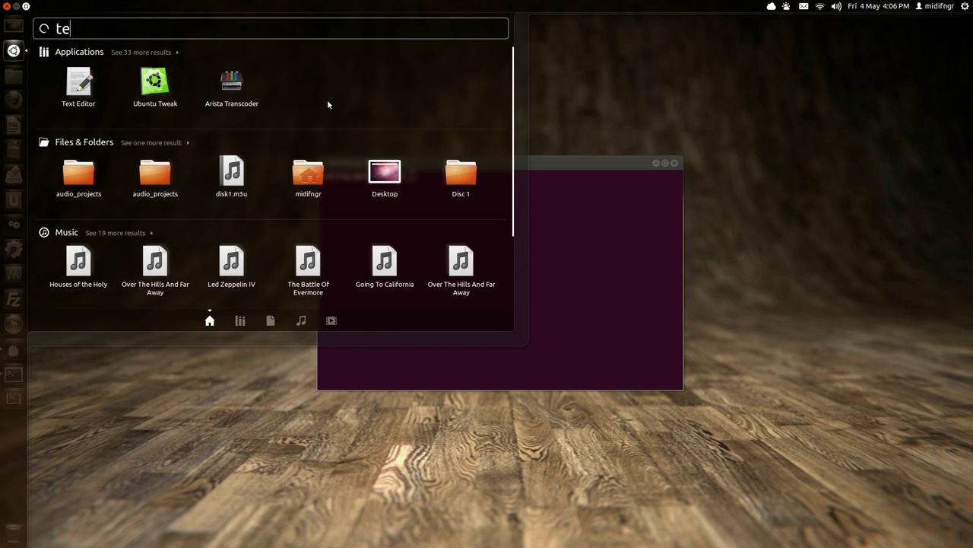
text(r)
key(Down)
key(Down)
key(Right)
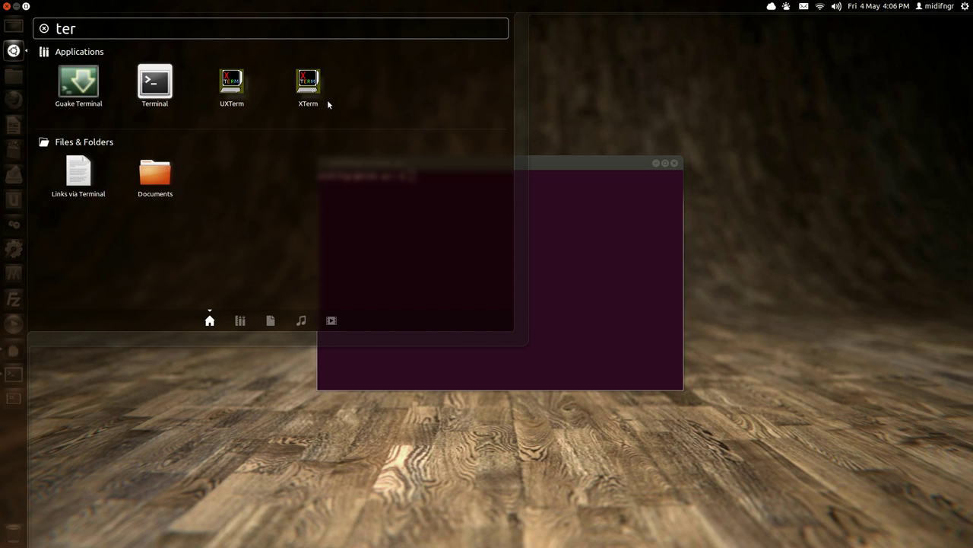
key(Return)
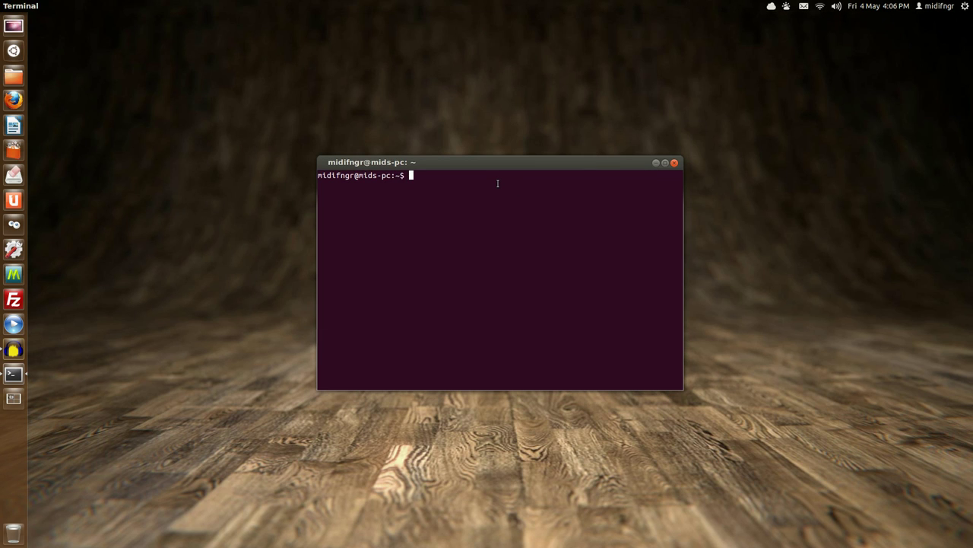
Run 'sudo apt-get install wine' with the administrator password; wine is already the newest version
text(s)
text(udo)
text( apt-get )
text(install )
text(wine)
key(Return)
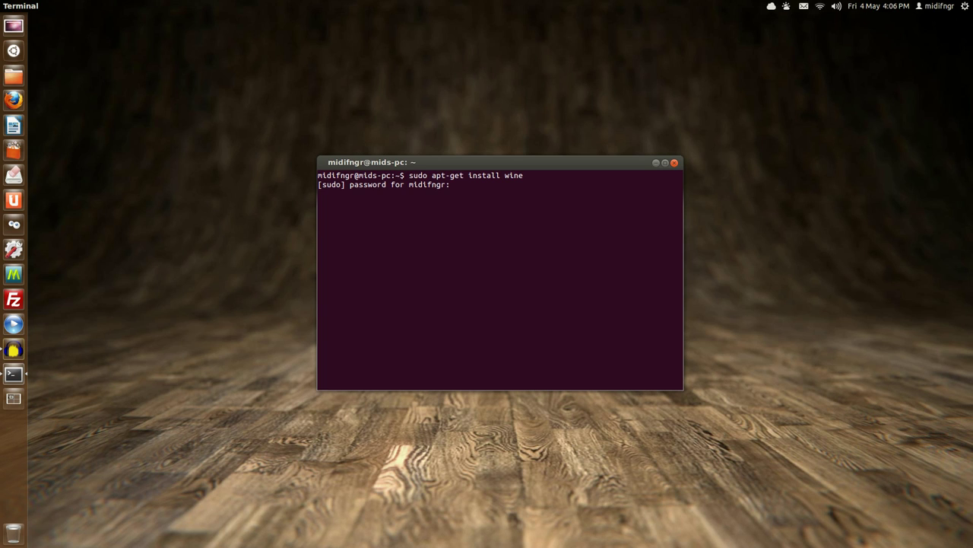
key(Return)
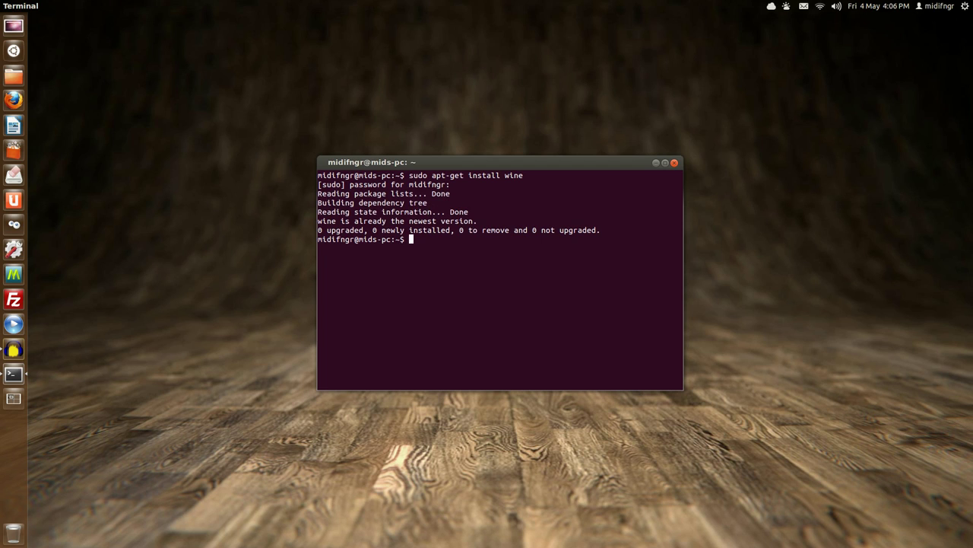
Edit the recalled command into 'sudo apt-get autoremove wine' and run it
key(Up)
key(Left)
key(Left)
key(Left)
key(Left)
key(Left)
key(Left)
key(Left)
key(Left)
key(Left)
key(Left)
key(Left)
key(Left)
key(Left)
key(Right)
key(Delete)
key(Delete)
key(Delete)
key(Delete)
key(Delete)
key(Delete)
text(aut)
text(oremov)
text(e)
key(Return)
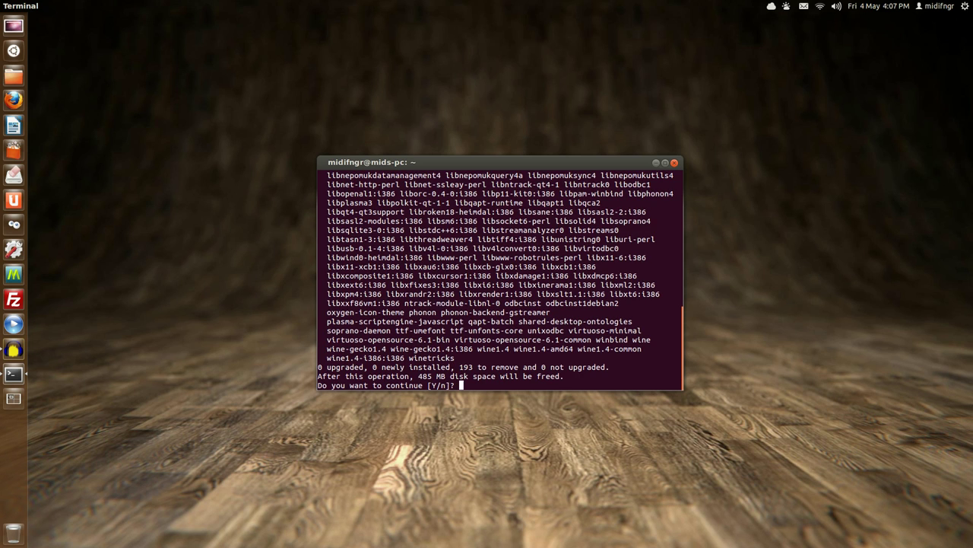
Review the removal preview, highlighting the 485 MB freed-space figure and scrolling the package list
drag(419, 375, 442, 375)
click(480, 388)
scroll(478, 321, up, 1)
scroll(477, 321, up, 1)
scroll(477, 321, up, 2)
scroll(478, 321, up, 2)
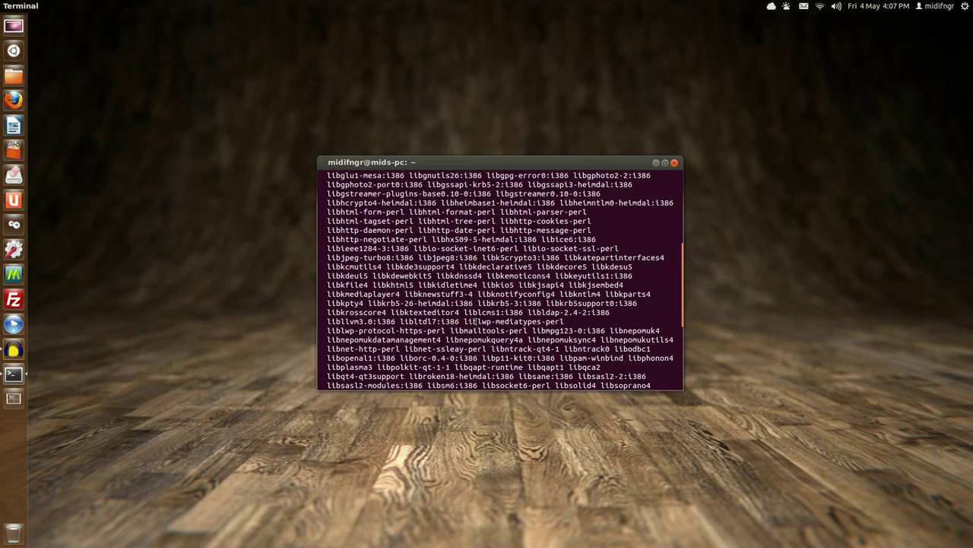
scroll(478, 321, up, 2)
scroll(477, 321, up, 3)
scroll(476, 320, up, 1)
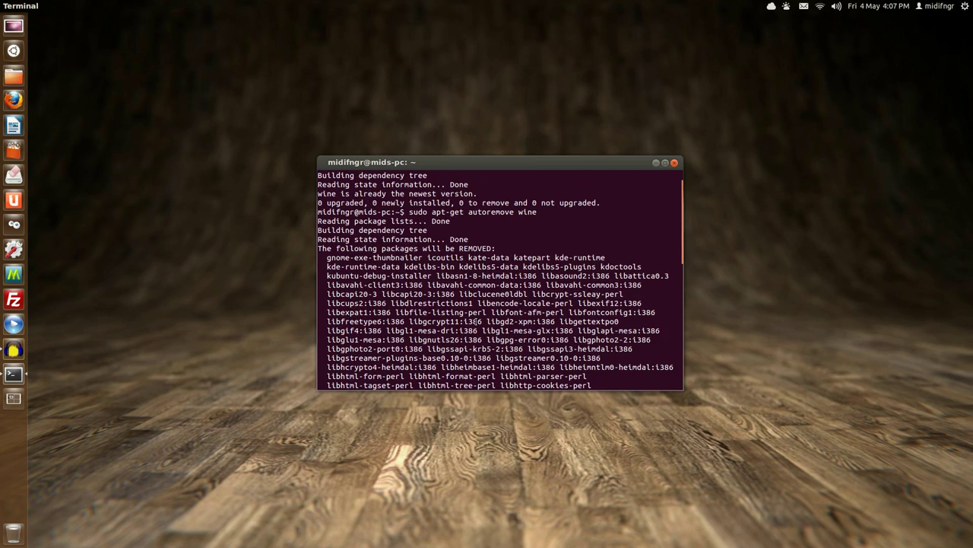
scroll(477, 321, down, 1)
scroll(477, 321, down, 7)
scroll(476, 321, down, 4)
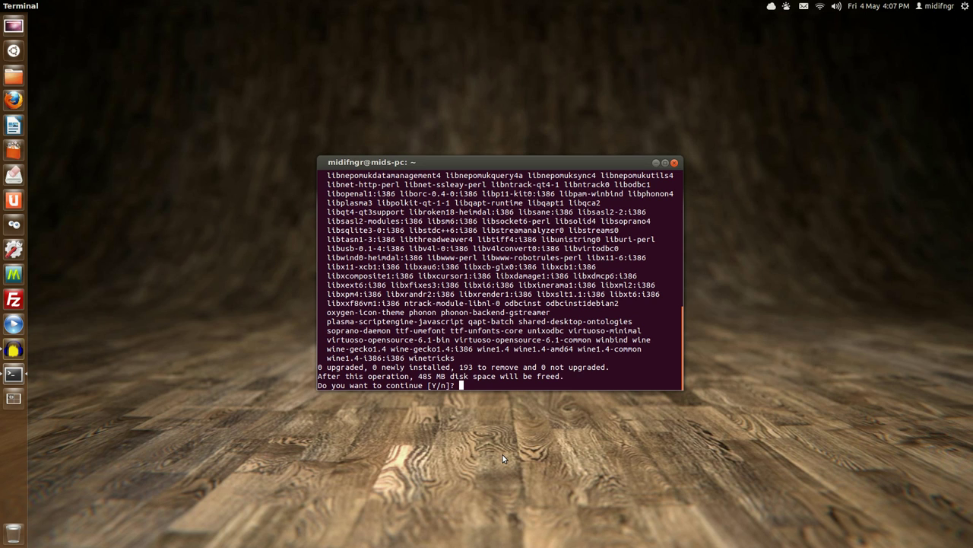
Answer 'n' to decline the 193-package removal, then clear the terminal
text(n)
key(Return)
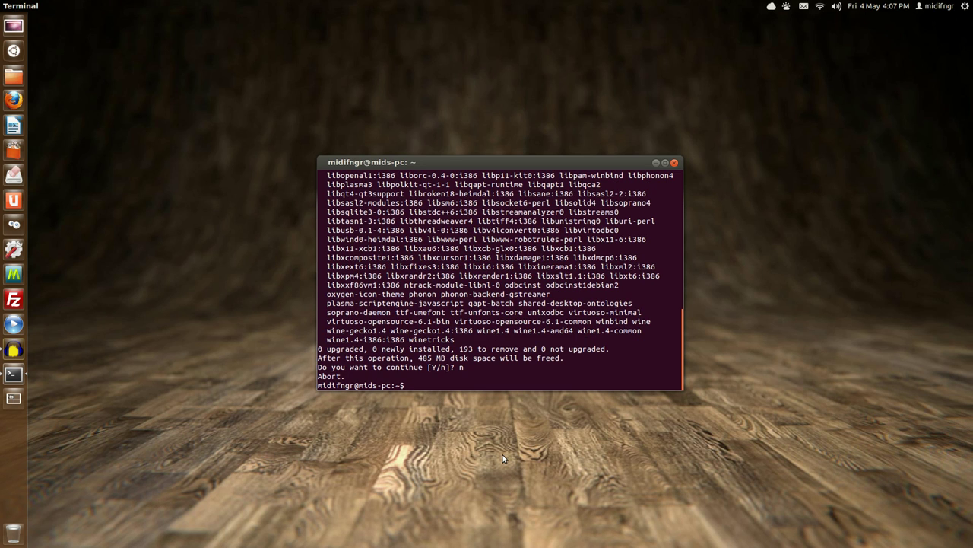
text(clear)
key(Return)
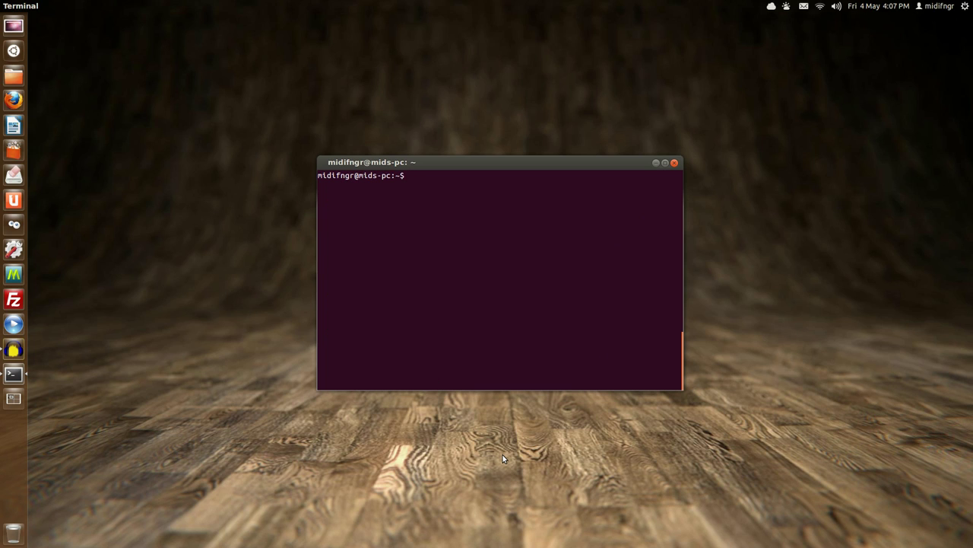
text(sudo )
text(apt)
text(-get upda)
text(te)
key(BackSpace)
key(BackSpace)
key(BackSpace)
key(BackSpace)
key(BackSpace)
key(BackSpace)
key(BackSpace)
click(161, 131)
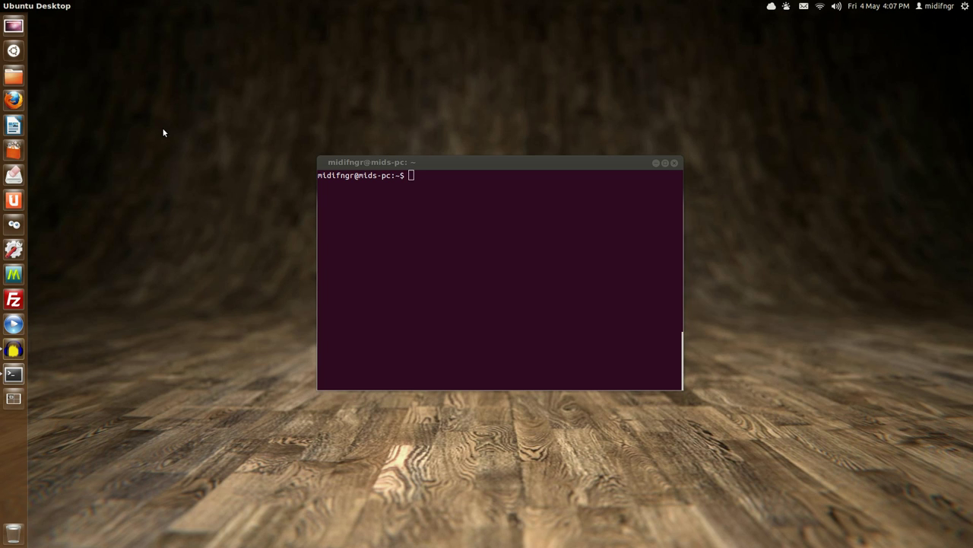
key(super)
text(ter)
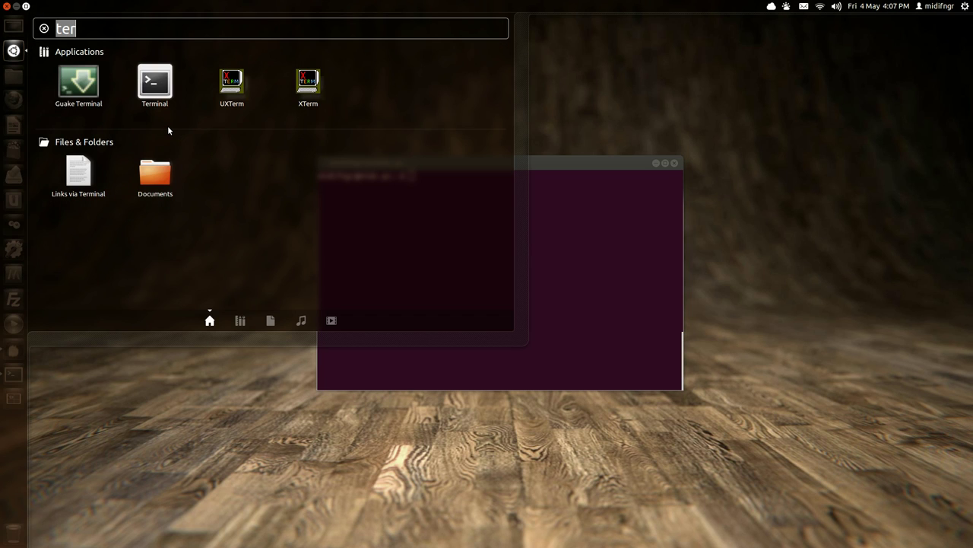
text(wine)
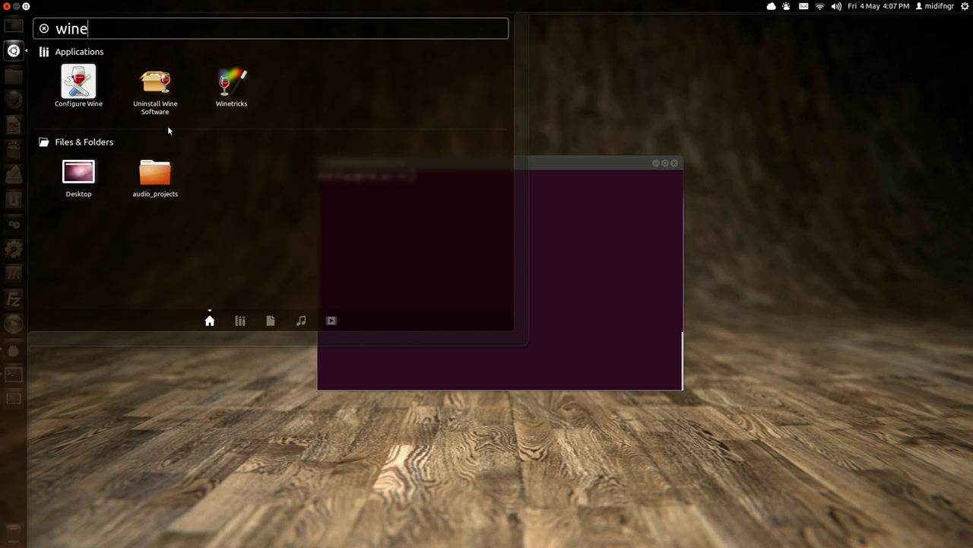
key(Return)
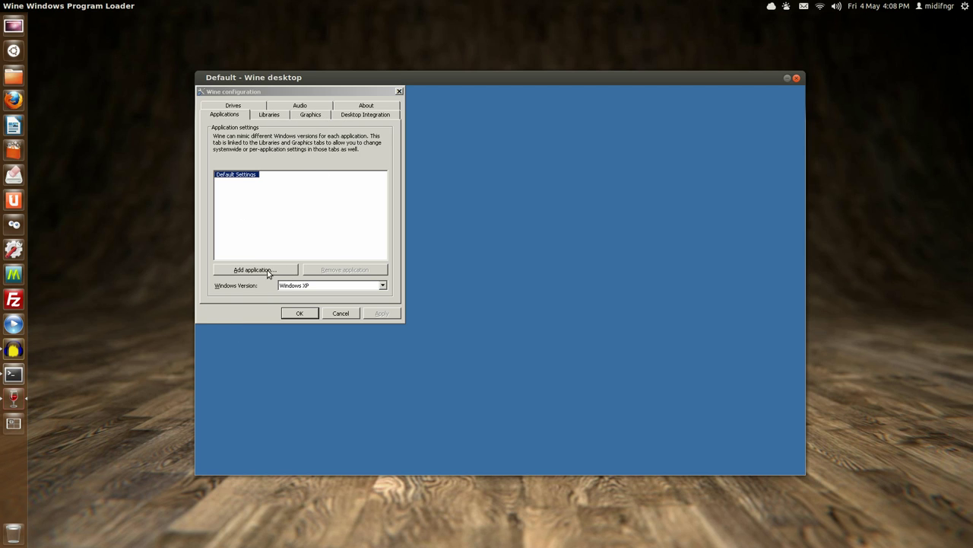
click(308, 114)
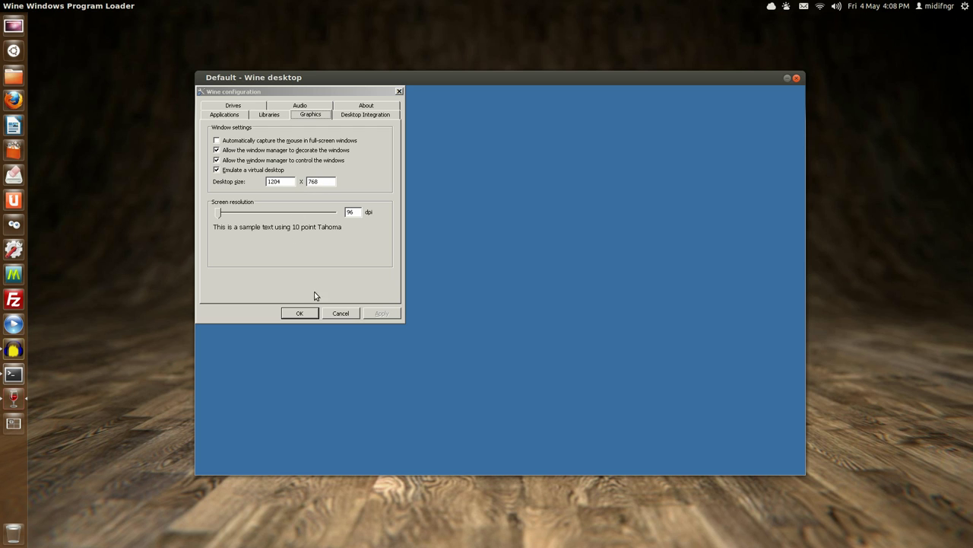
click(310, 312)
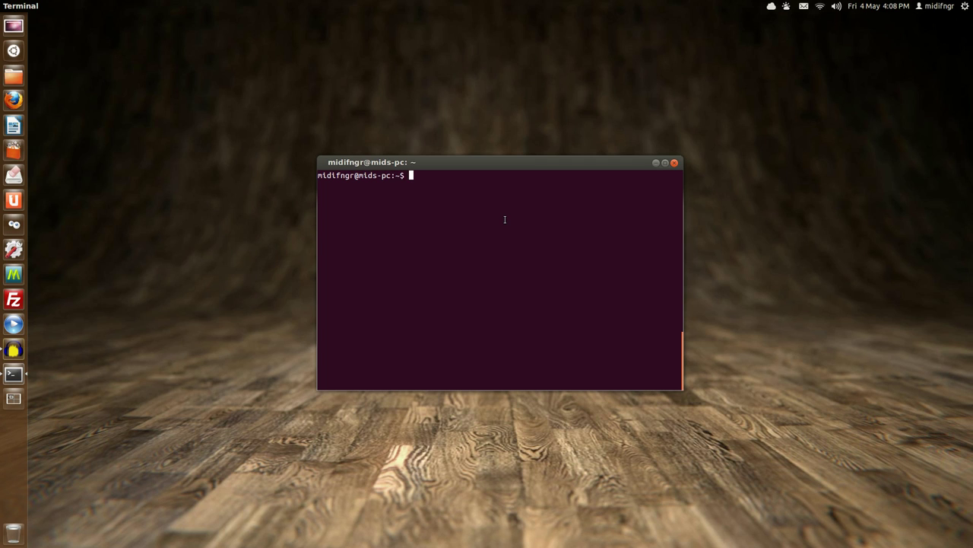
Enter 'wine notepad' at the terminal prompt
text(wi)
text(ne)
text(note)
text(pad)
Launch Notepad under Wine and write 'A text document in Notepad, using WINE -- WINE is NOT an Emulator'
key(Return)
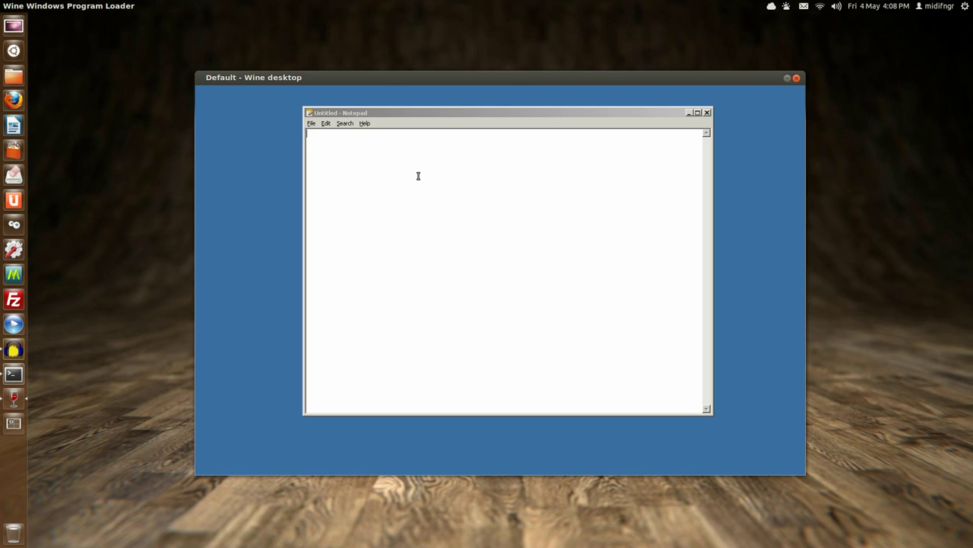
text(A text )
text(document )
text(in )
text(Notepa)
text(d)
click(326, 123)
click(445, 136)
text(, u)
text(sing WIN)
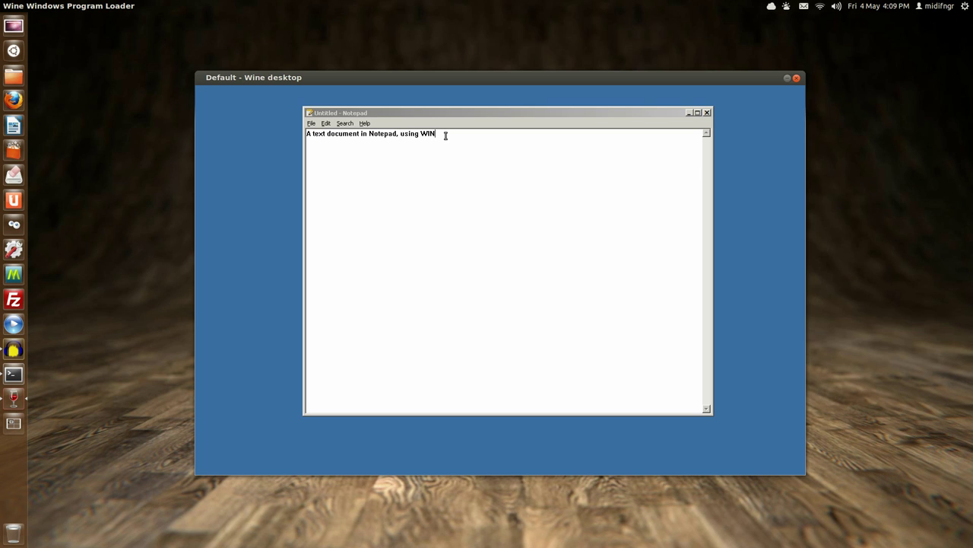
text(E -- )
text(WI)
text(NE )
text(is )
text(N)
text(OT )
text(an E)
text(m)
text(lator)
Save the note on the Desktop under the file name wine_notepad.txt
key(ctrl+s)
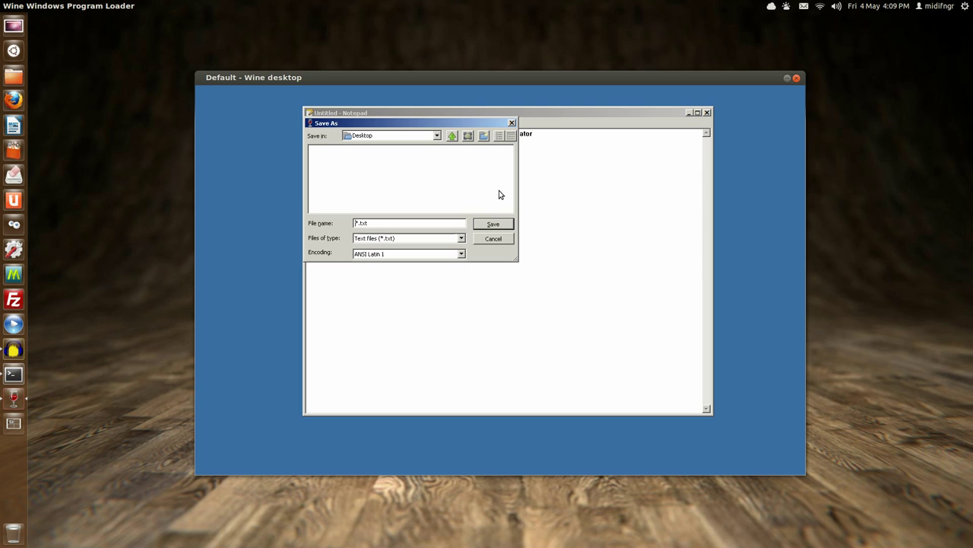
click(390, 223)
key(Home)
key(Delete)
text(w)
text(ine)
text(_n)
text(otepad)
key(Return)
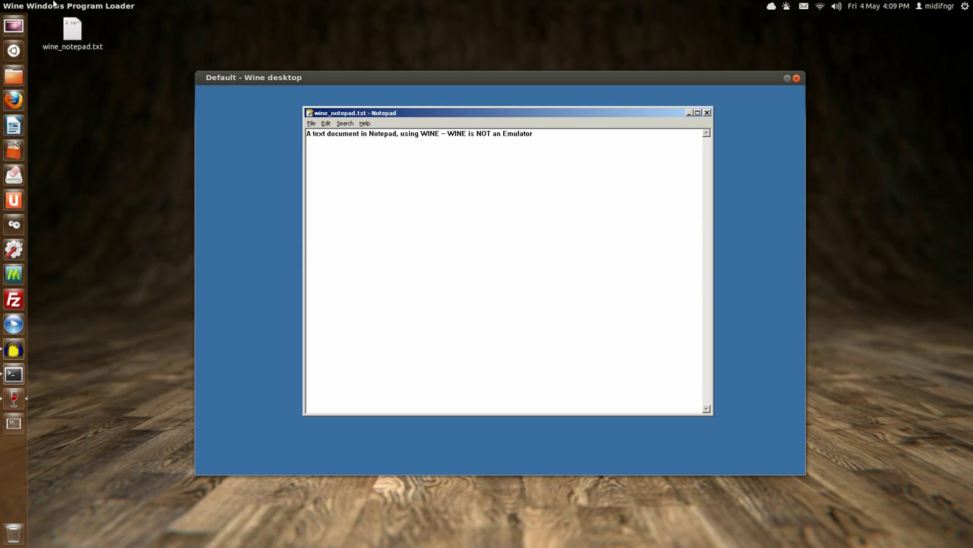
Close Notepad, check wine_notepad.txt in gedit from the desktop, then close gedit
click(707, 112)
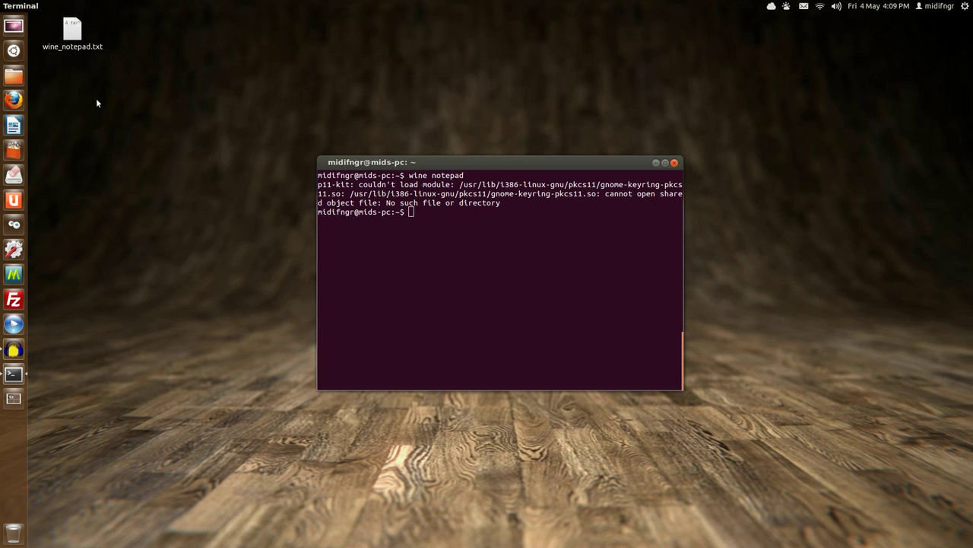
click(76, 44)
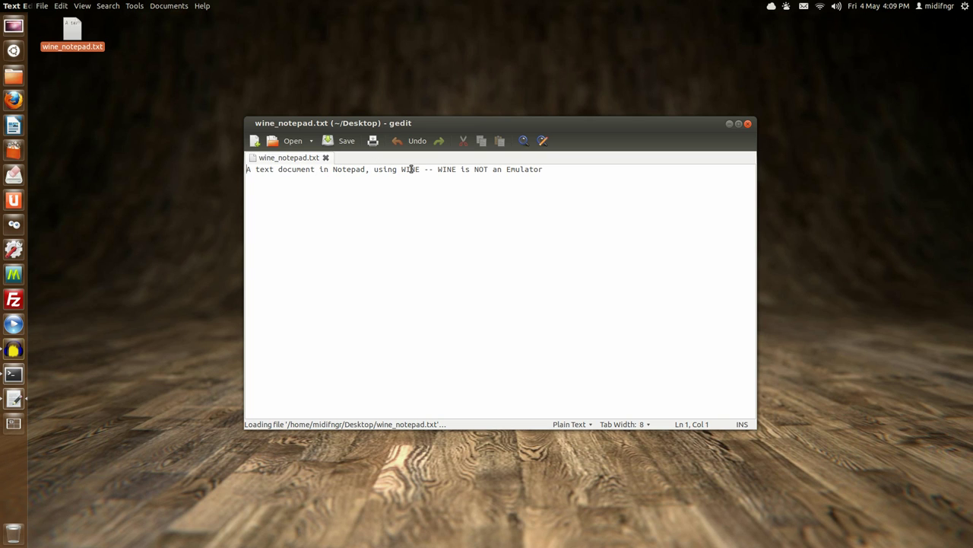
click(748, 123)
Run 'wine explorer', maximize and close the Wine Explorer window, clearing the terminal before and after
text(clear)
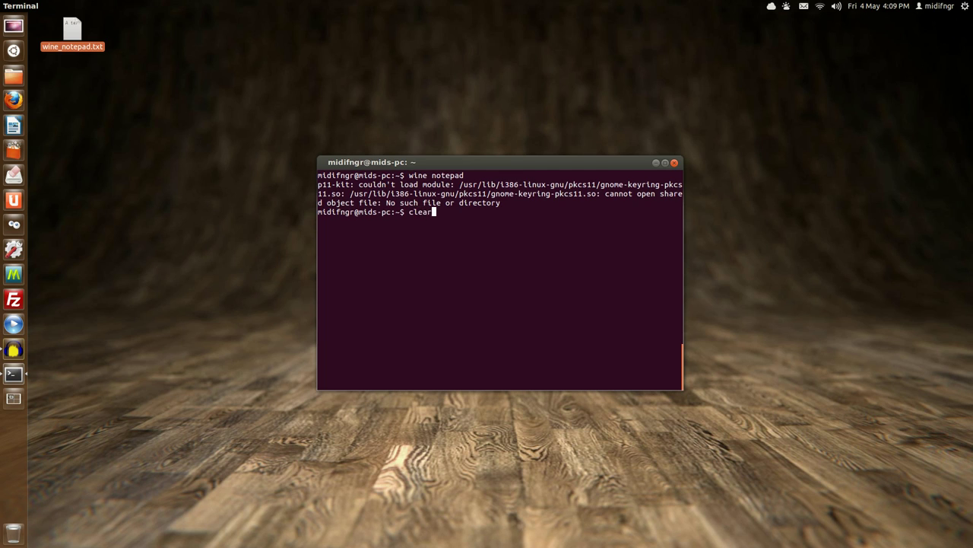
key(Return)
text(wine )
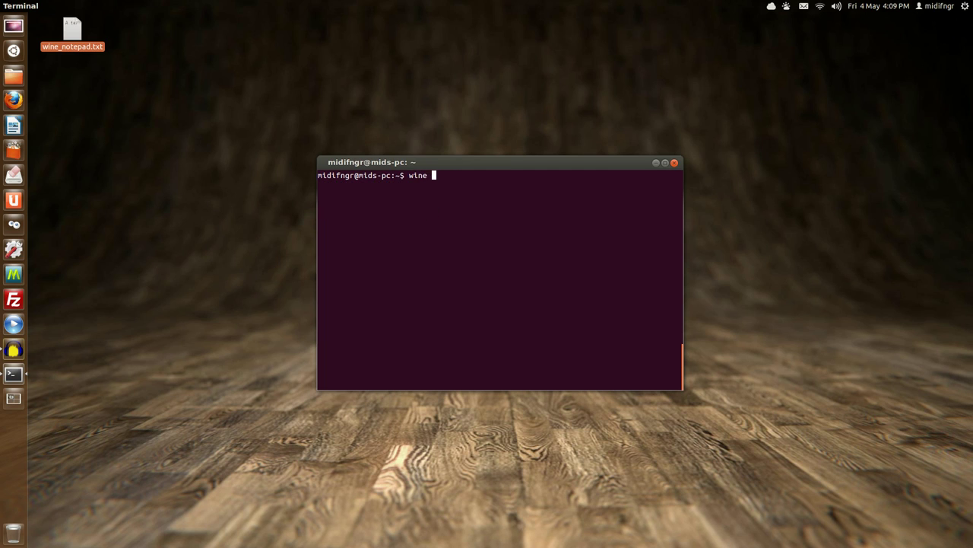
text(expl)
text(orer)
key(Return)
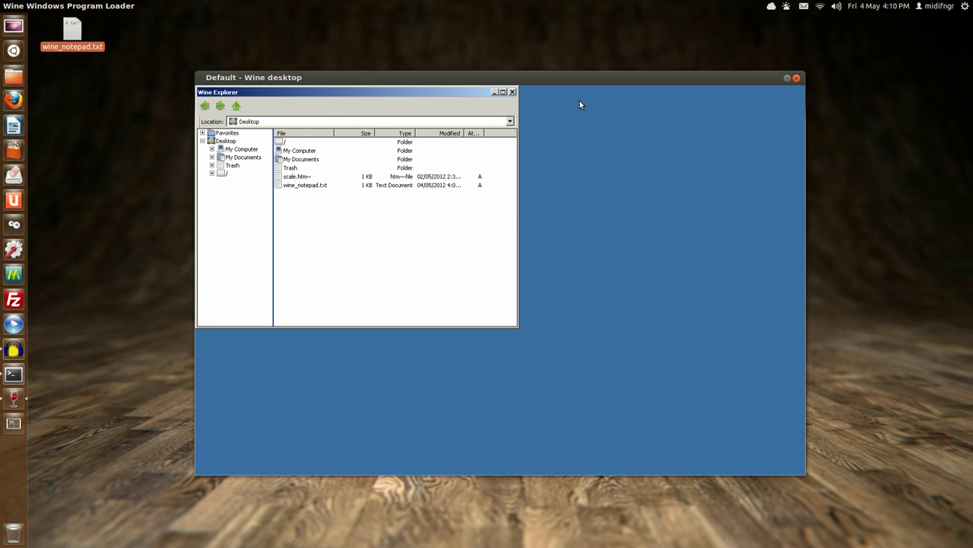
click(504, 92)
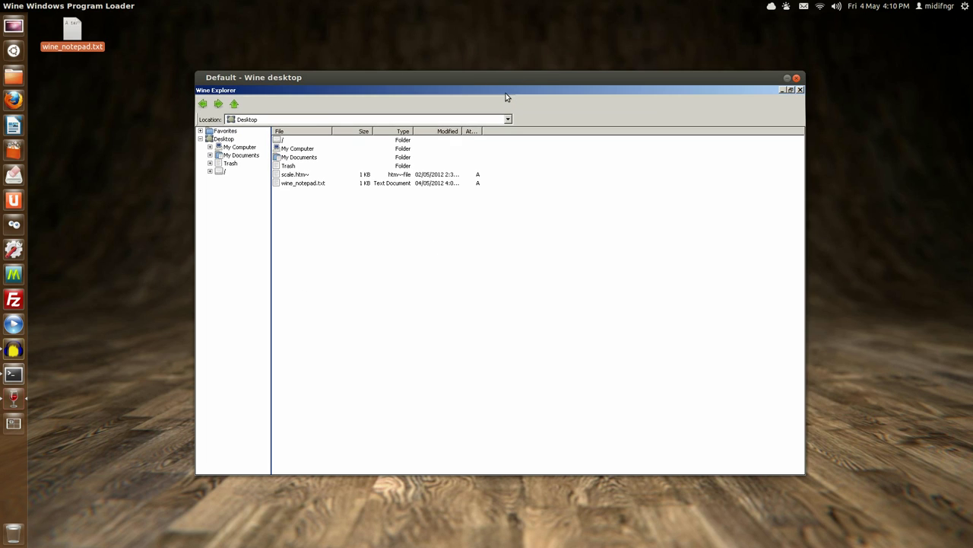
click(800, 90)
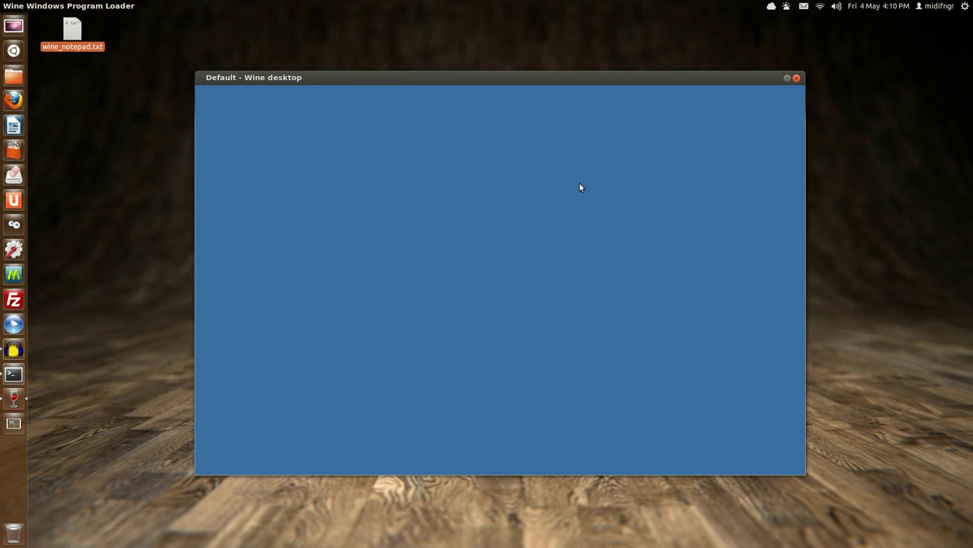
text(c)
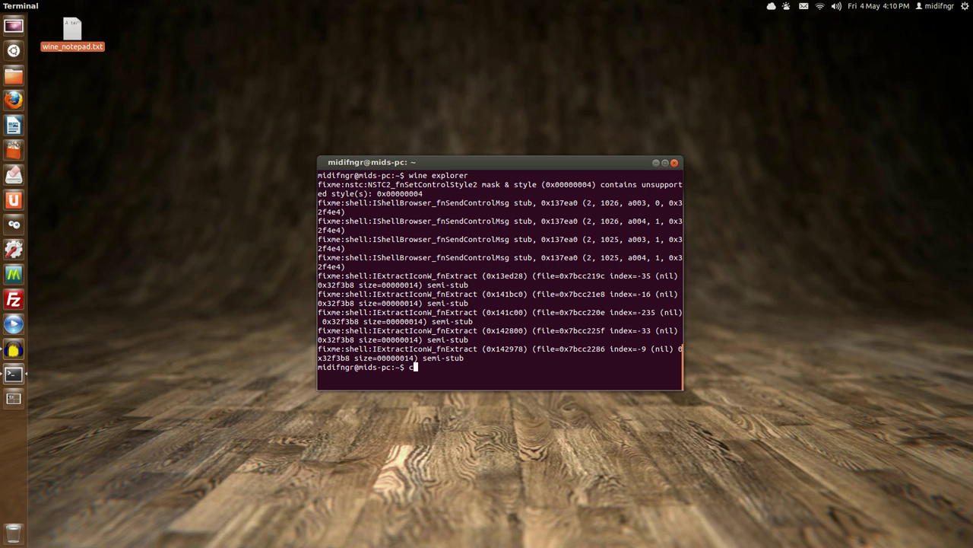
text(lear)
key(Return)
Run 'wine regedit' to view the registry root keys, close it, and refocus the terminal
text(wi)
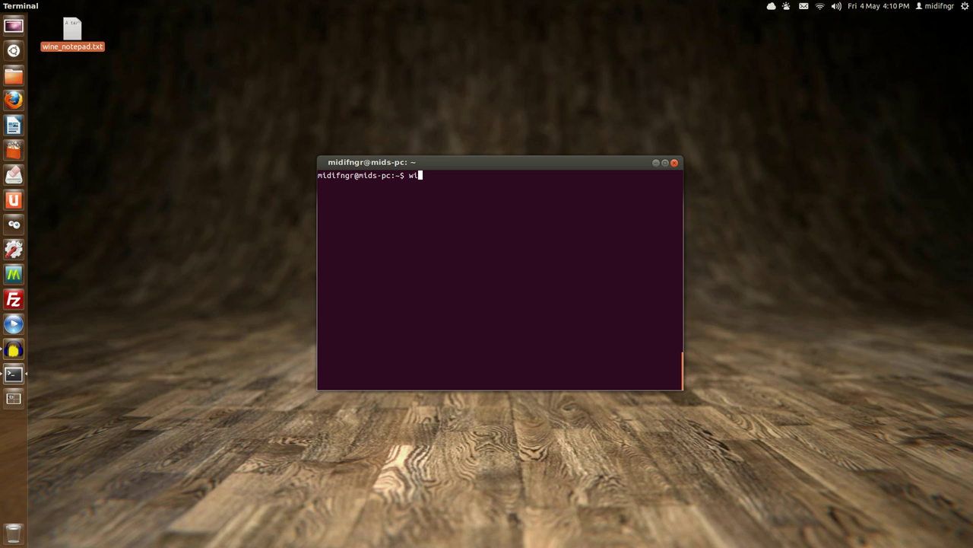
text(ne reg)
text(edit)
key(Return)
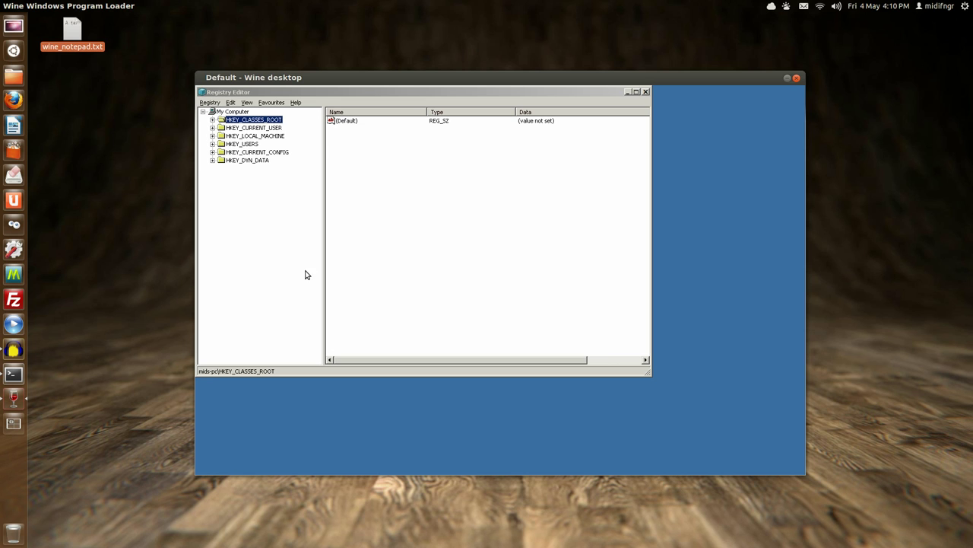
click(645, 91)
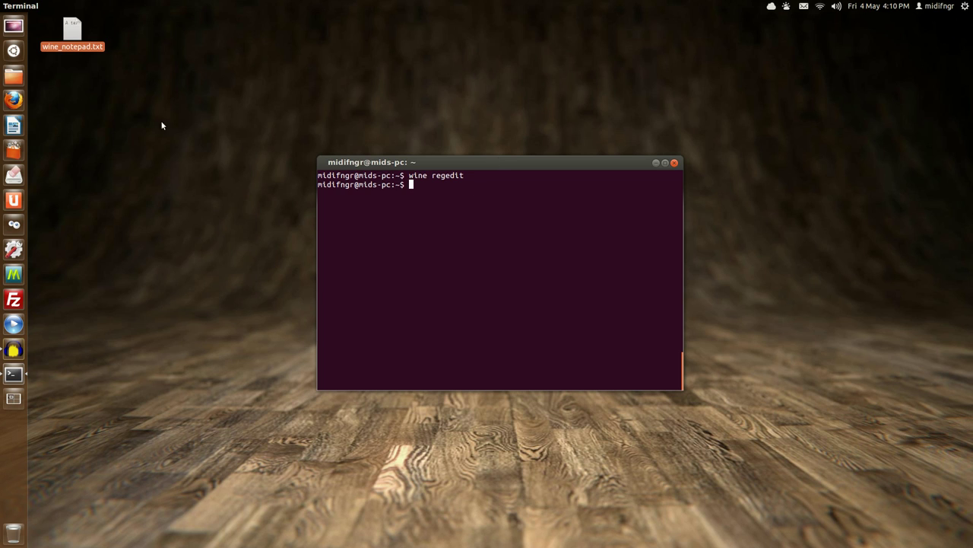
click(119, 124)
click(494, 203)
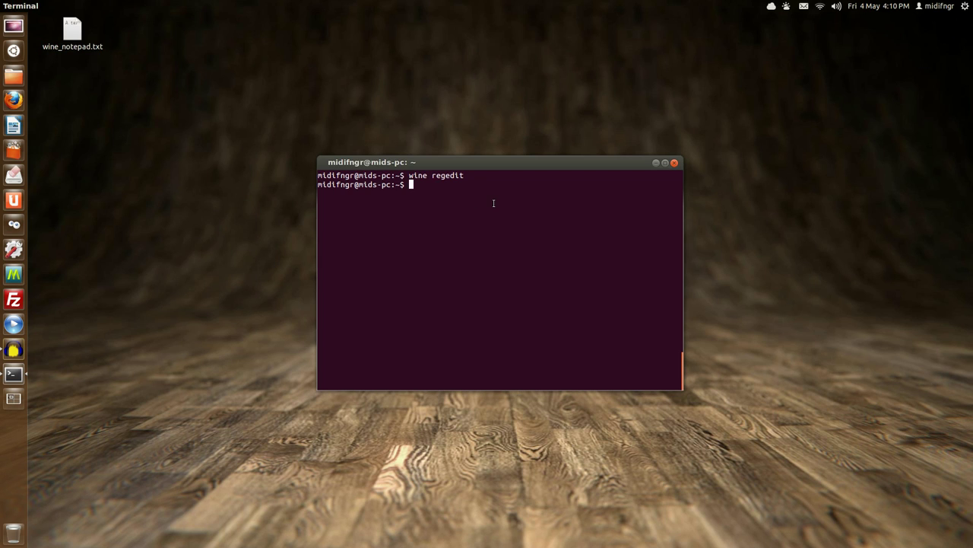
Launch 'wine iexplore' after fixing the mistyped 'iexplorer', and maximize the browser window
key(Up)
key(BackSpace)
key(BackSpace)
key(BackSpace)
key(BackSpace)
key(BackSpace)
key(BackSpace)
key(BackSpace)
text(i)
text(ex)
text(plorer)
key(Return)
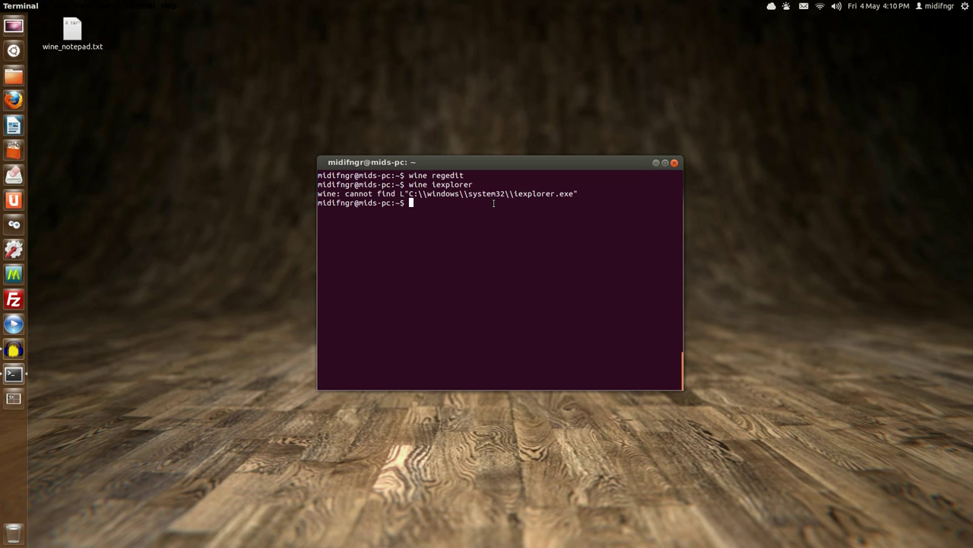
key(Up)
key(BackSpace)
key(Return)
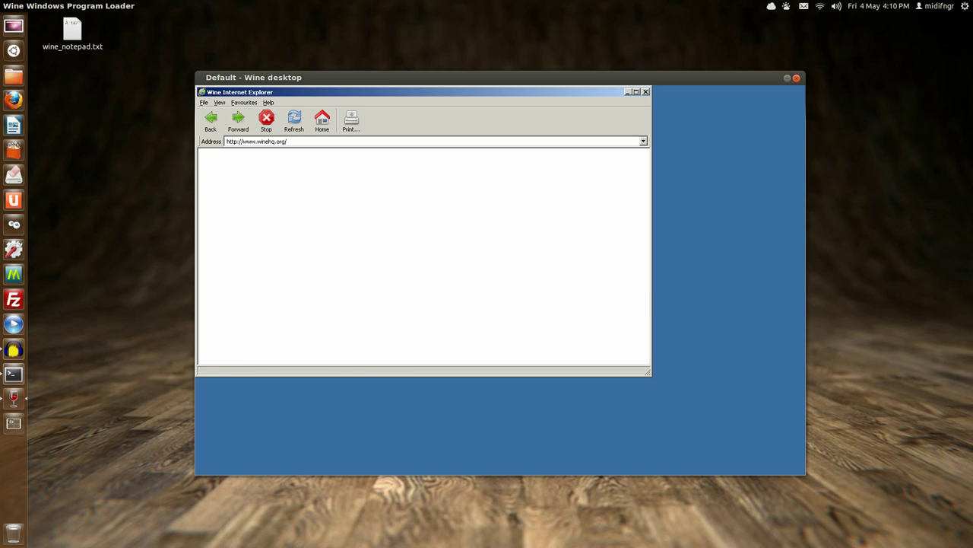
double_click(403, 93)
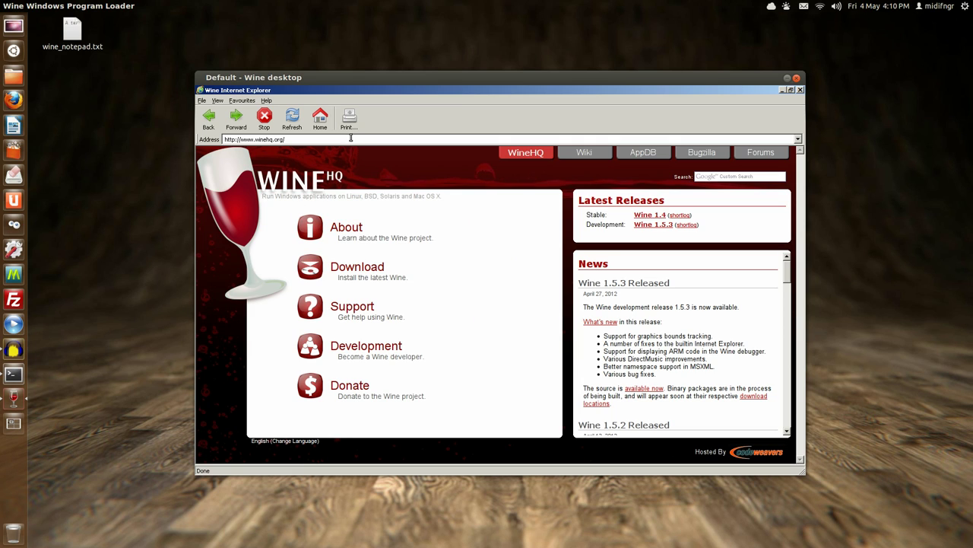
Try the Favourites menu and select parts of the winehq.org address in the address bar
click(244, 101)
click(242, 104)
click(242, 104)
click(372, 140)
click(450, 237)
double_click(403, 137)
click(403, 137)
double_click(402, 136)
click(402, 136)
Navigate to 'google', which fails, then go Back and Home to winehq.org
triple_click(402, 136)
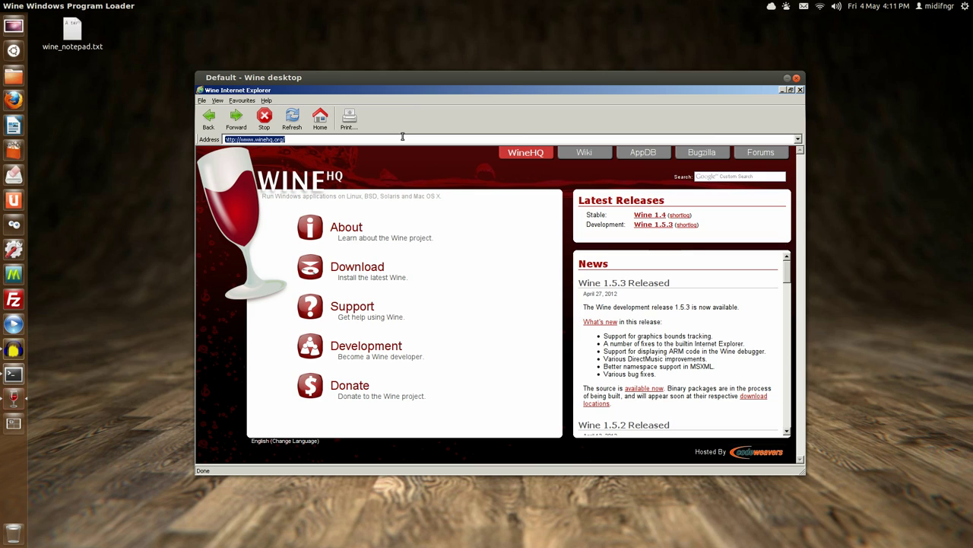
text(g)
text(oogle)
key(Return)
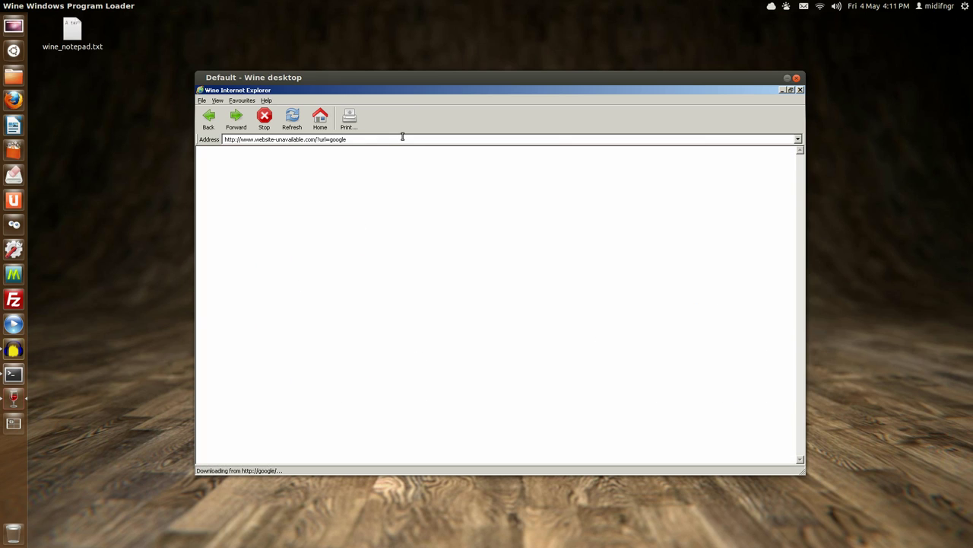
click(402, 137)
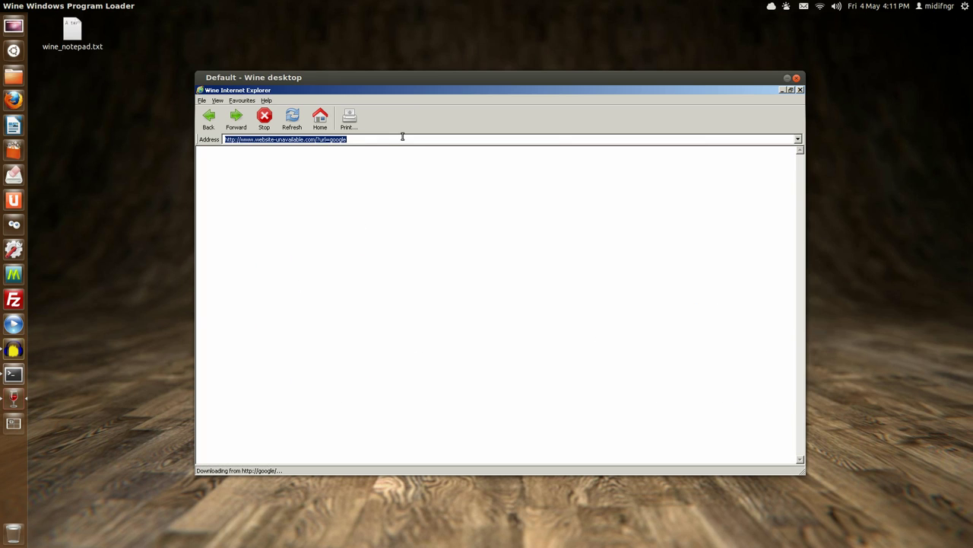
click(213, 120)
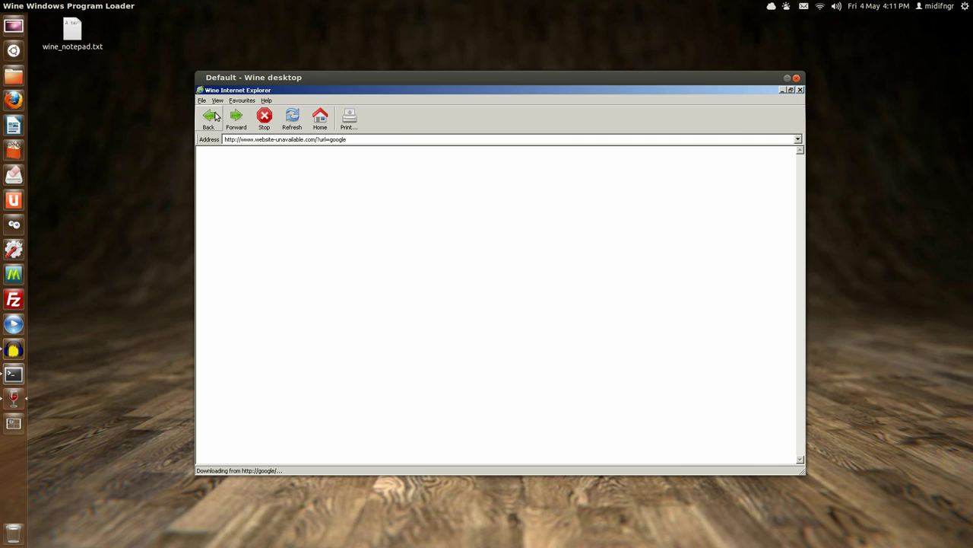
click(320, 118)
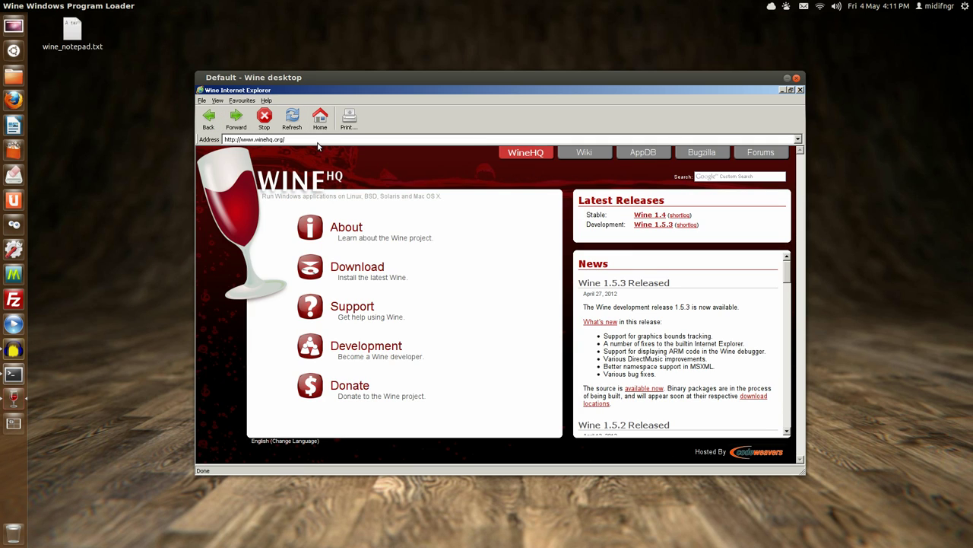
click(315, 138)
text(w)
text(ww.g)
text(oogle.ca)
key(Return)
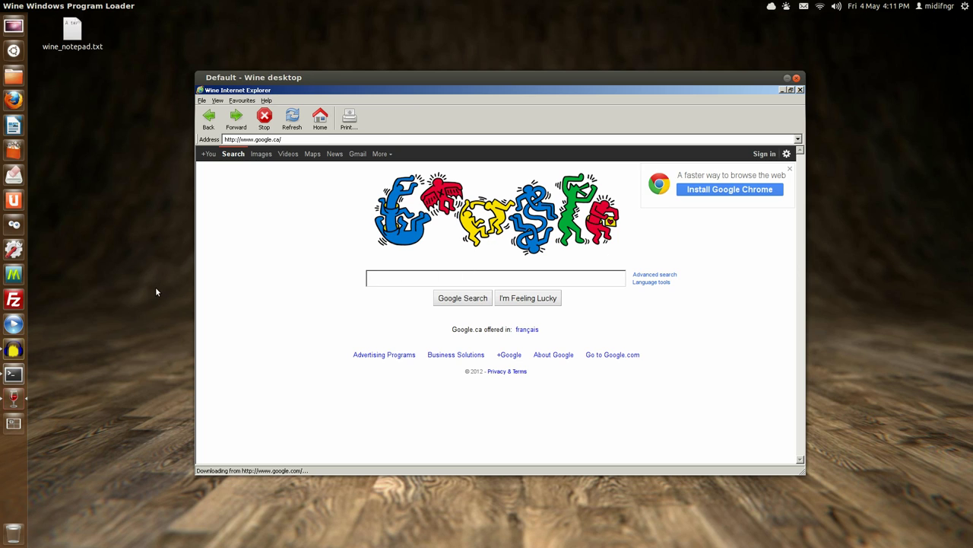
Search Google for 'wine ubuntu 12.04' using the suggested query
text(WINE)
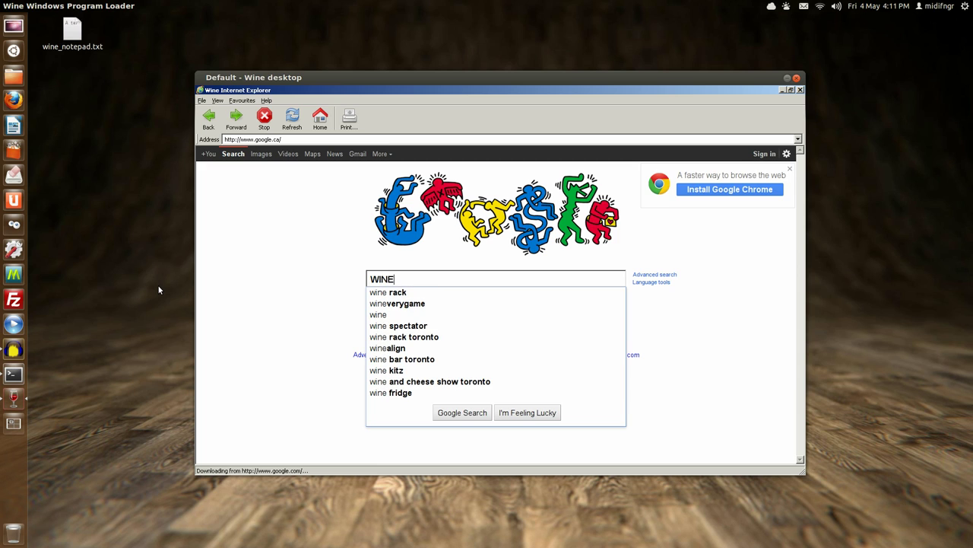
text( Ubu)
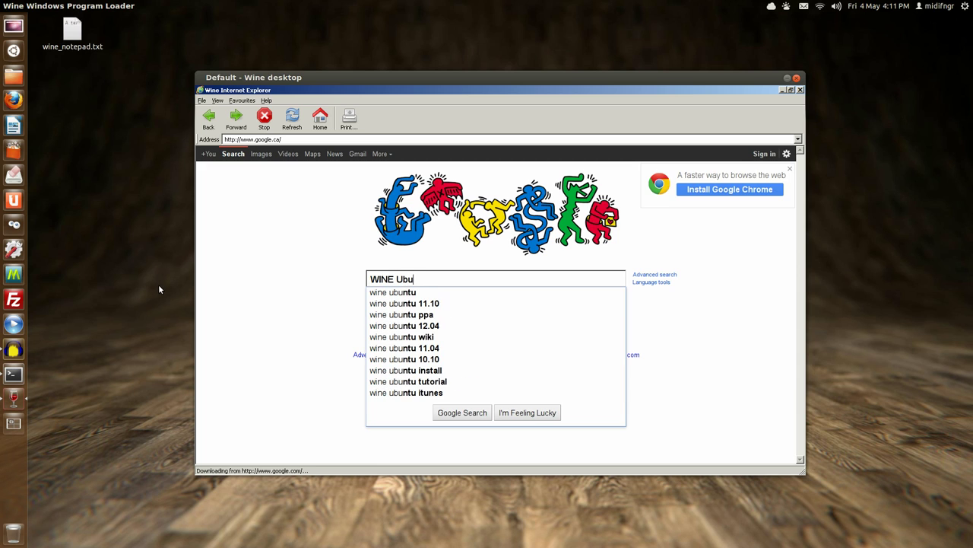
text(ntu 1)
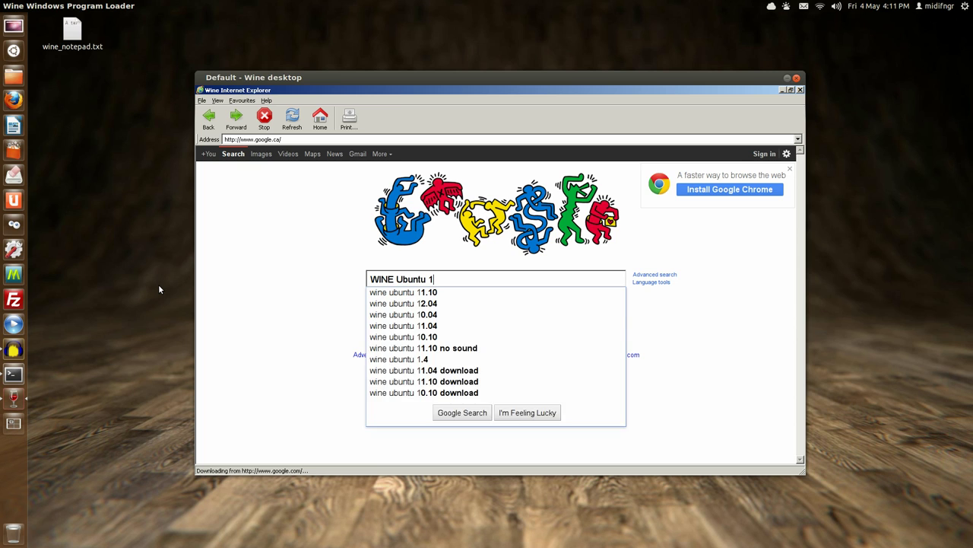
text(2)
key(Down)
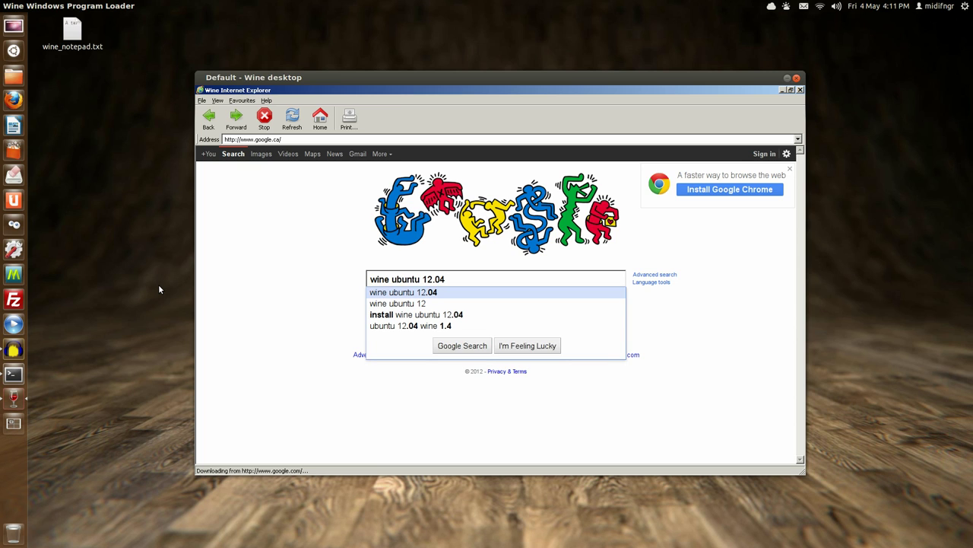
click(481, 347)
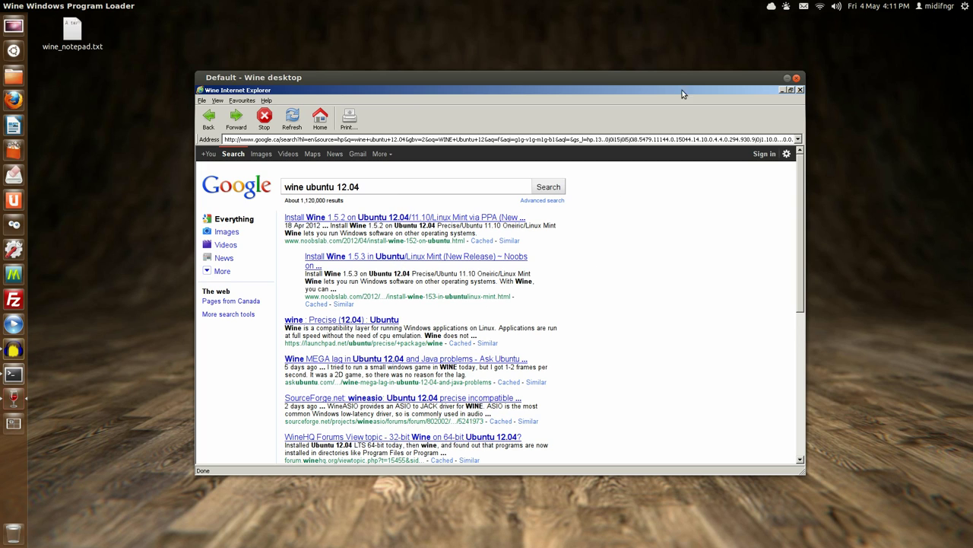
Close Internet Explorer, clear the terminal, and run 'wine --version' showing wine-1.4
click(800, 90)
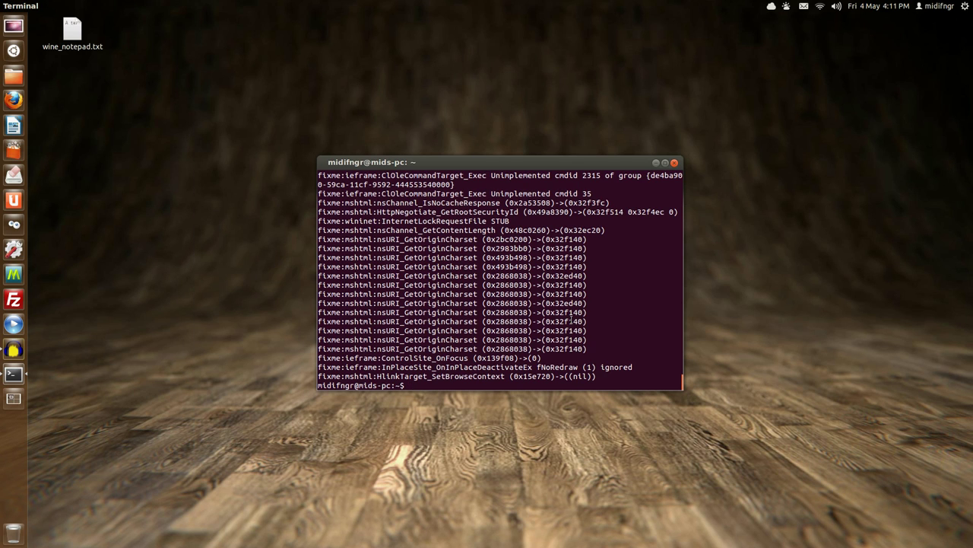
text(clear)
key(Return)
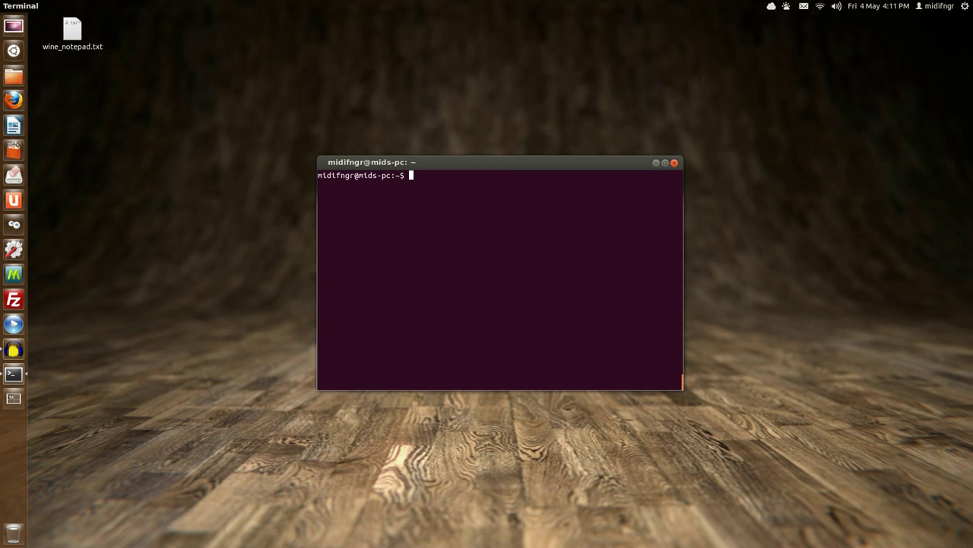
text(wine )
text(--versio)
text(n)
key(Return)
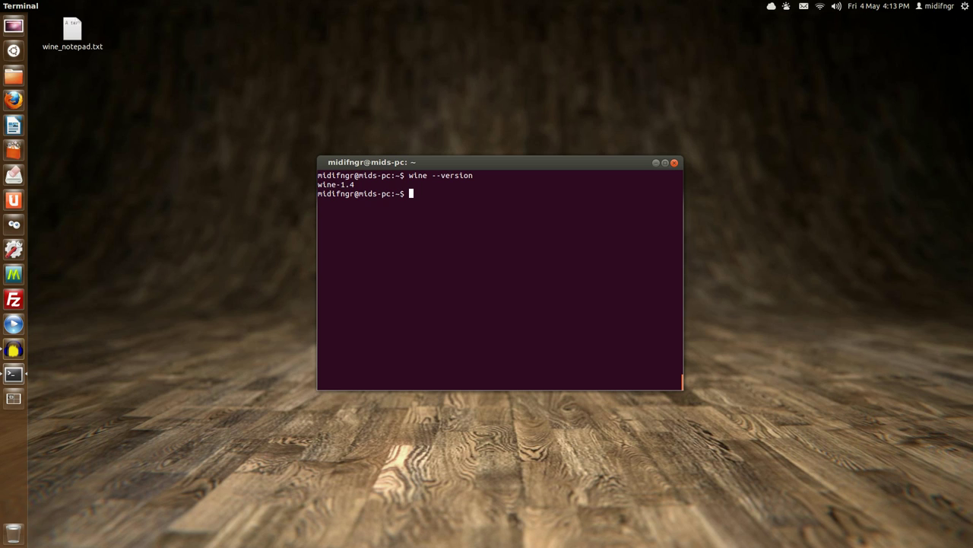
Click the Ubuntu desktop so the terminal showing wine-1.4 loses focus
click(587, 42)
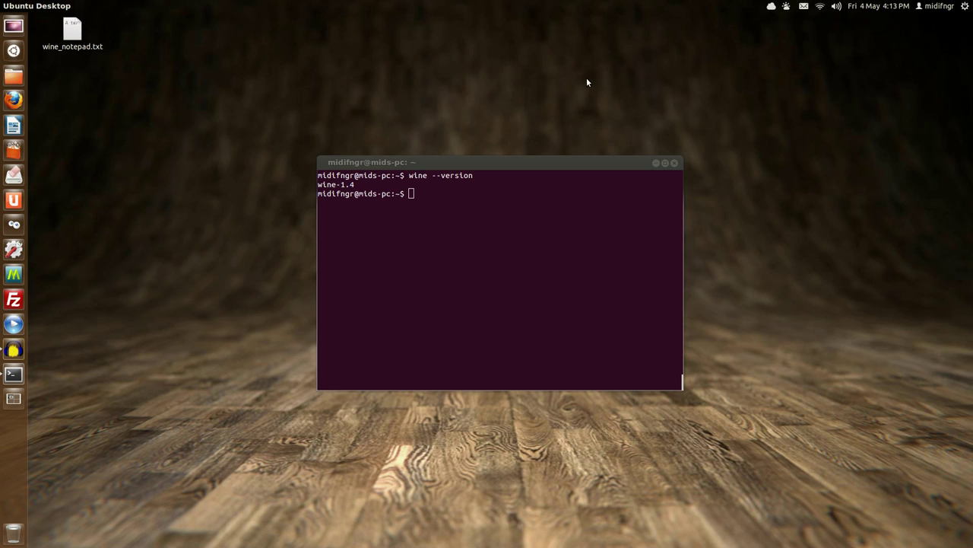